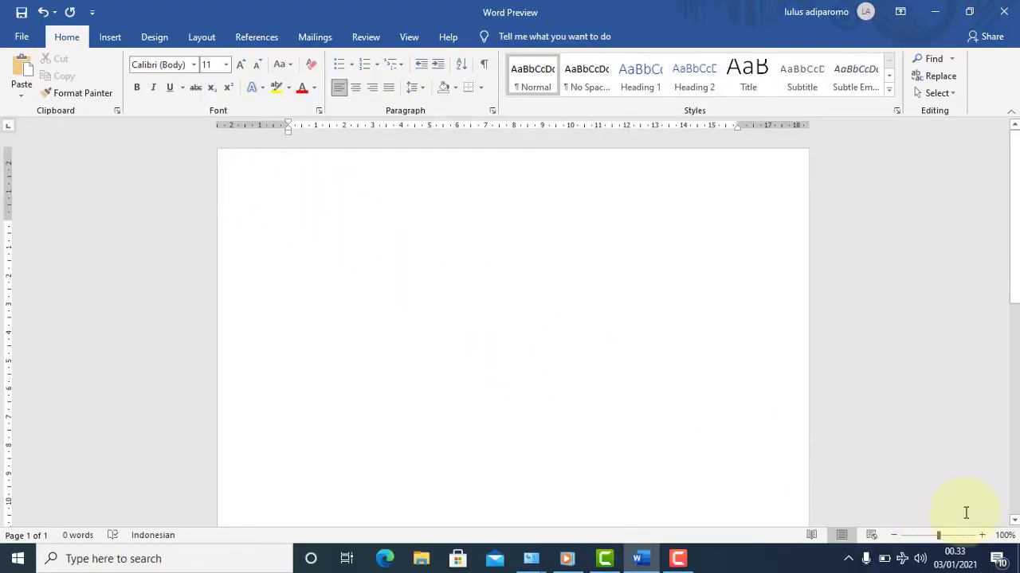
# - Type the Indonesian text "Saya berencana akan pergi ke Eropa bulan depan. dalam rangran" into the document
pyautogui.write('Saya berencana akan pergi ke Eropa bulan depan. dalam ')
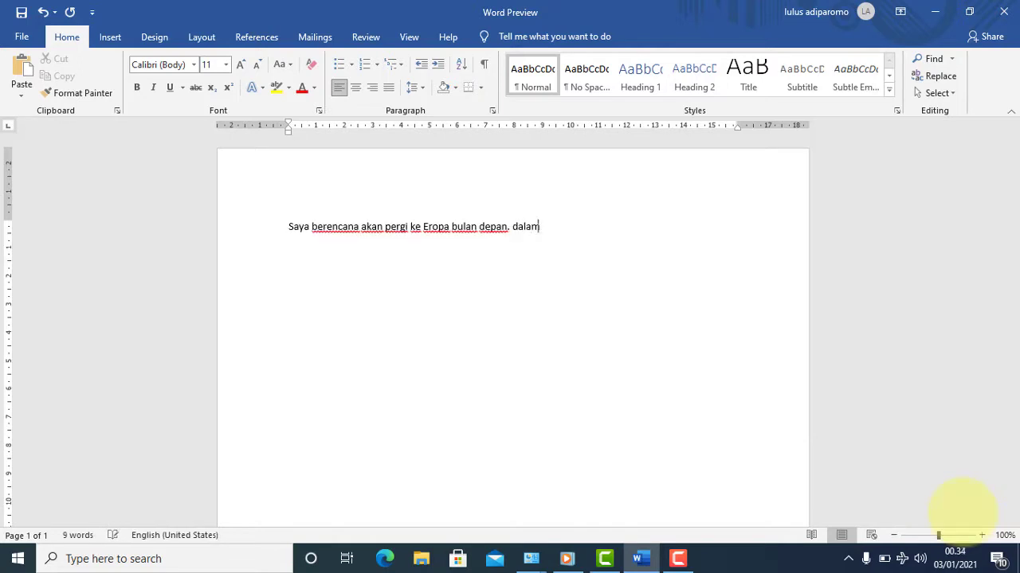
pyautogui.write('rangka libu')
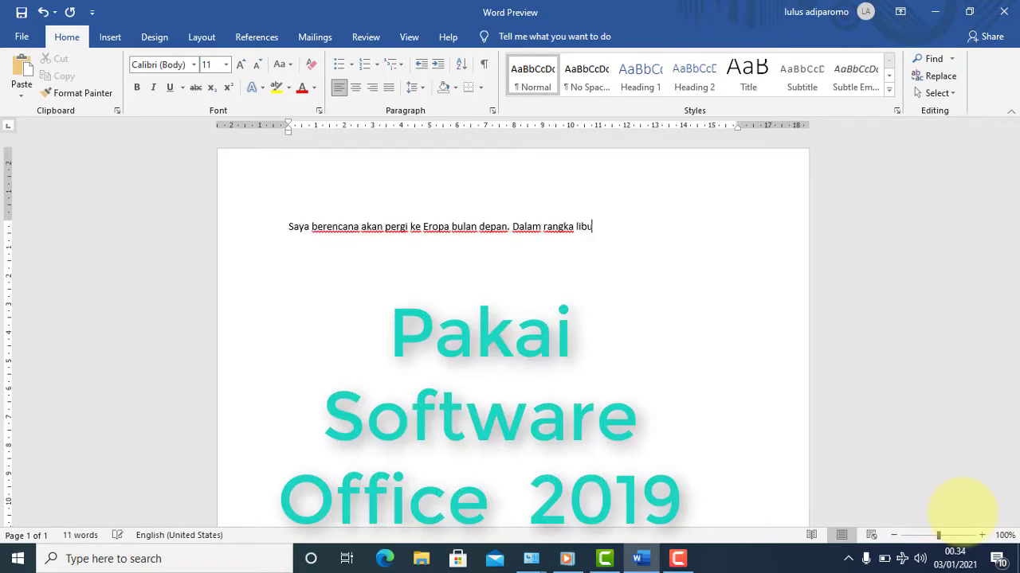
pyautogui.write('ran.')
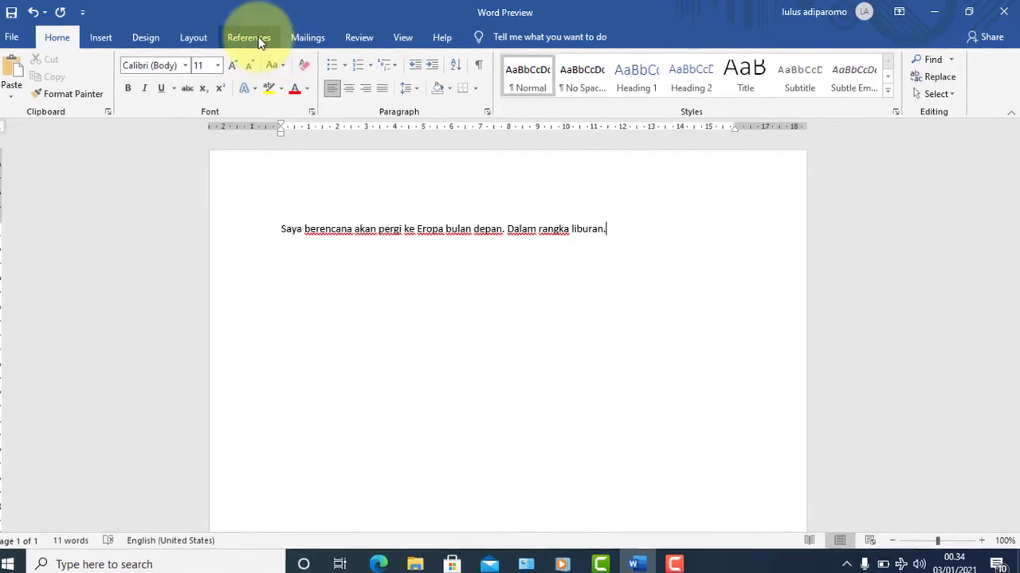
# - Open the Translator pane for Translate Document from the Review tab's Translate menu
pyautogui.click(368, 37)
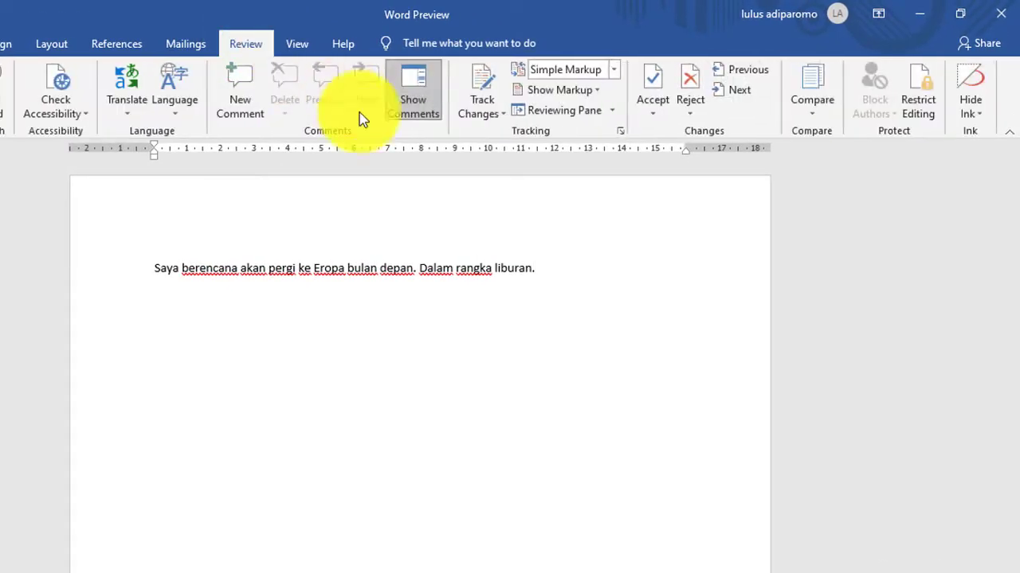
pyautogui.click(127, 84)
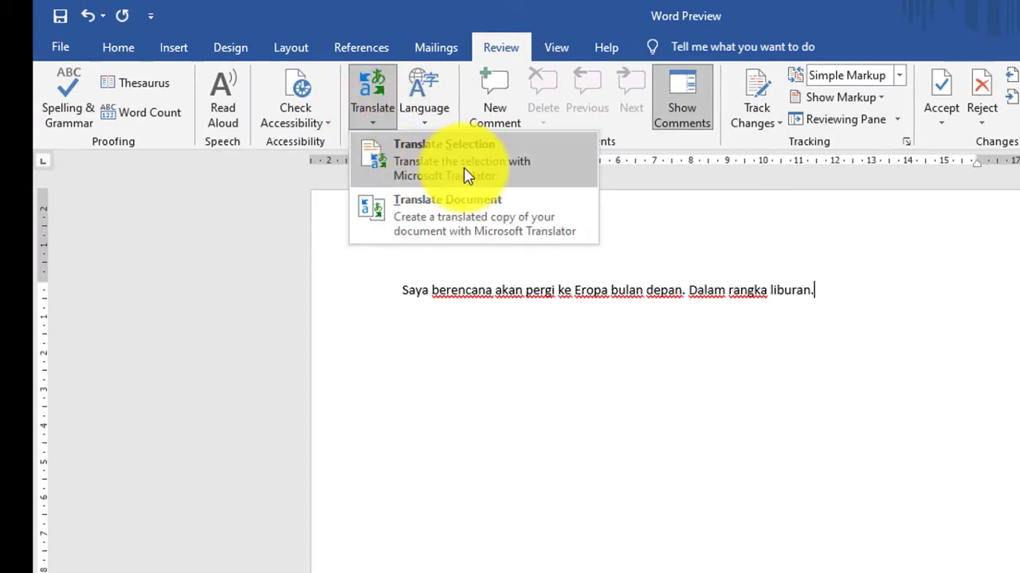
pyautogui.click(450, 214)
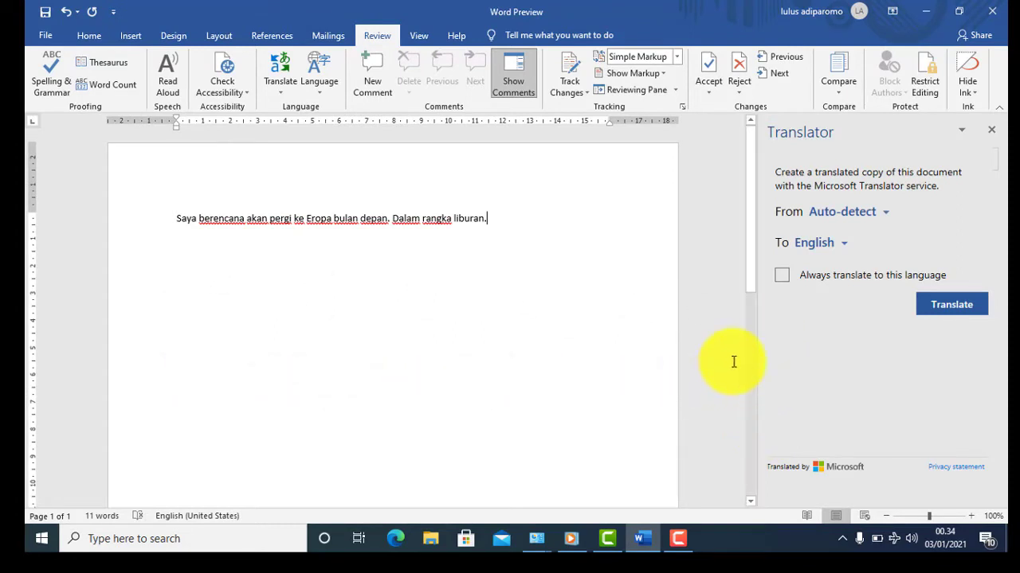
# - Set the Translator's source language to Indonesian
pyautogui.click(883, 212)
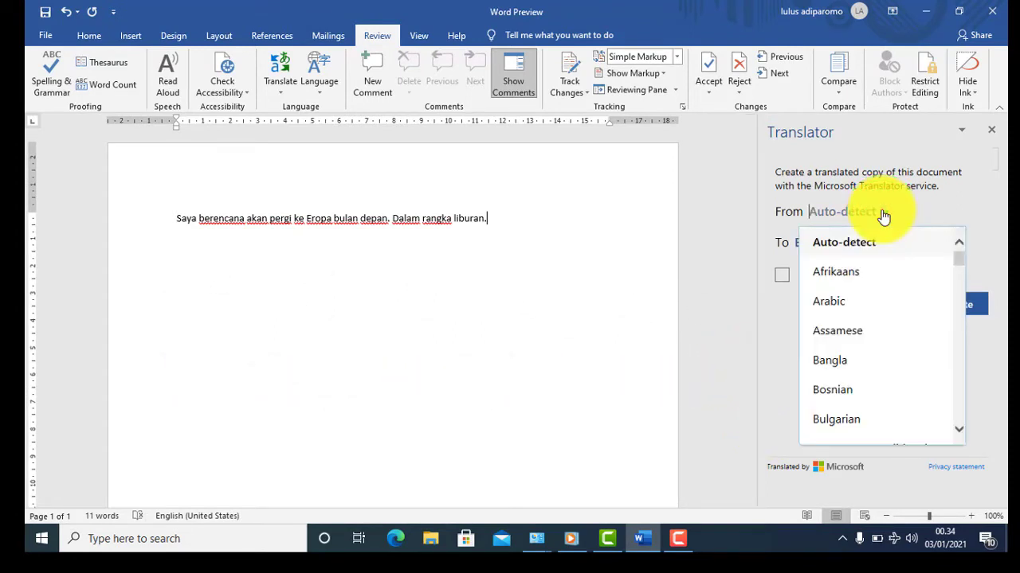
pyautogui.scroll(-1, 872, 327)
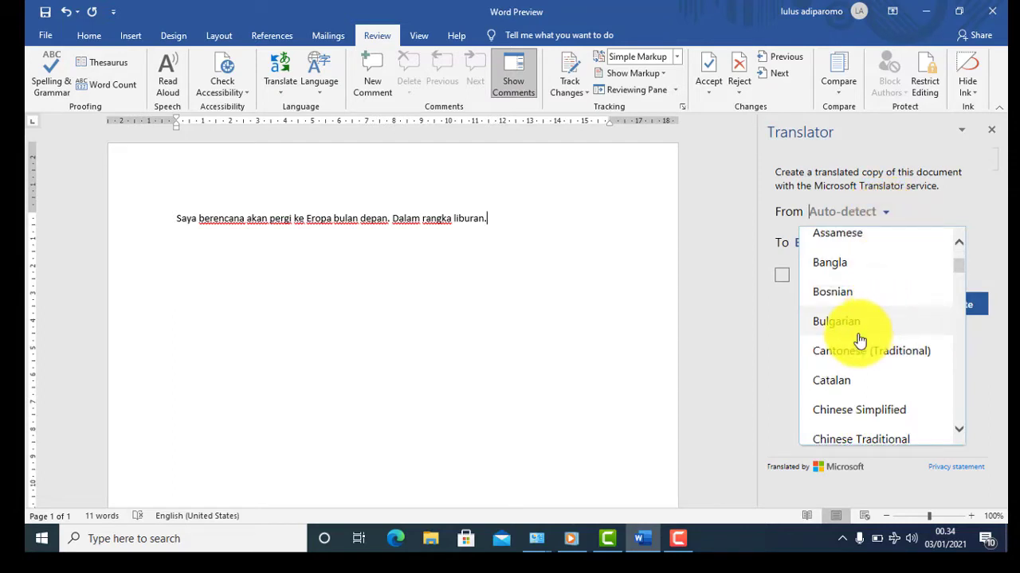
pyautogui.scroll(-2, 856, 347)
pyautogui.scroll(-2, 851, 350)
pyautogui.scroll(-2, 851, 350)
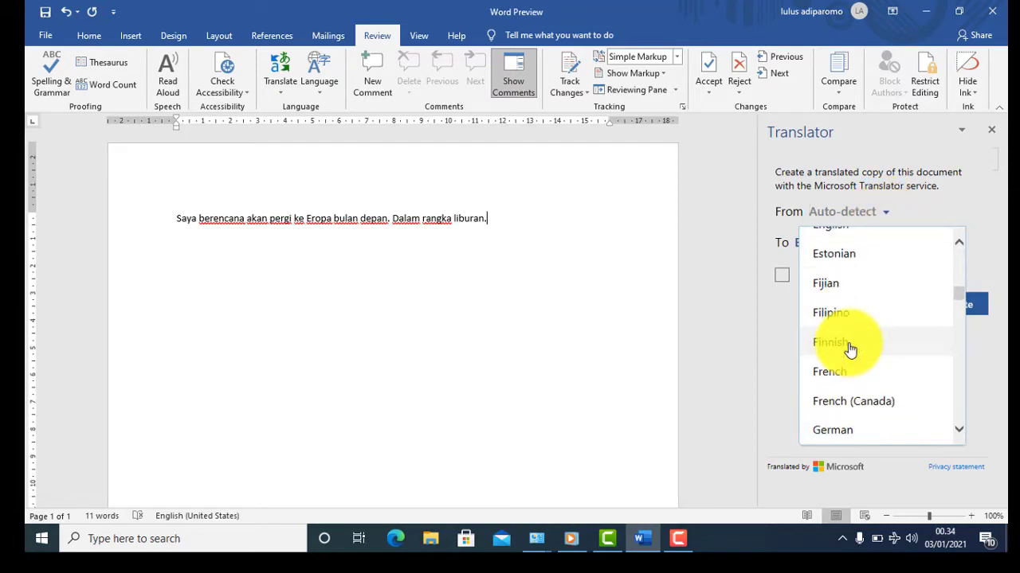
pyautogui.scroll(-2, 850, 350)
pyautogui.scroll(-1, 850, 349)
pyautogui.scroll(-2, 849, 348)
pyautogui.click(853, 405)
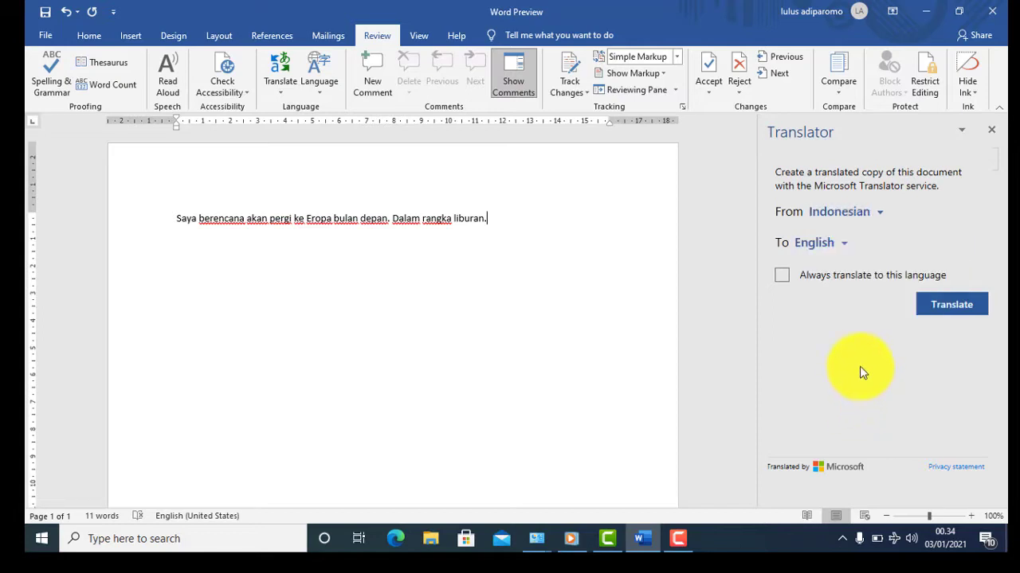
# - Keep English as target, tick Always translate to this language, and start the translation
pyautogui.click(844, 243)
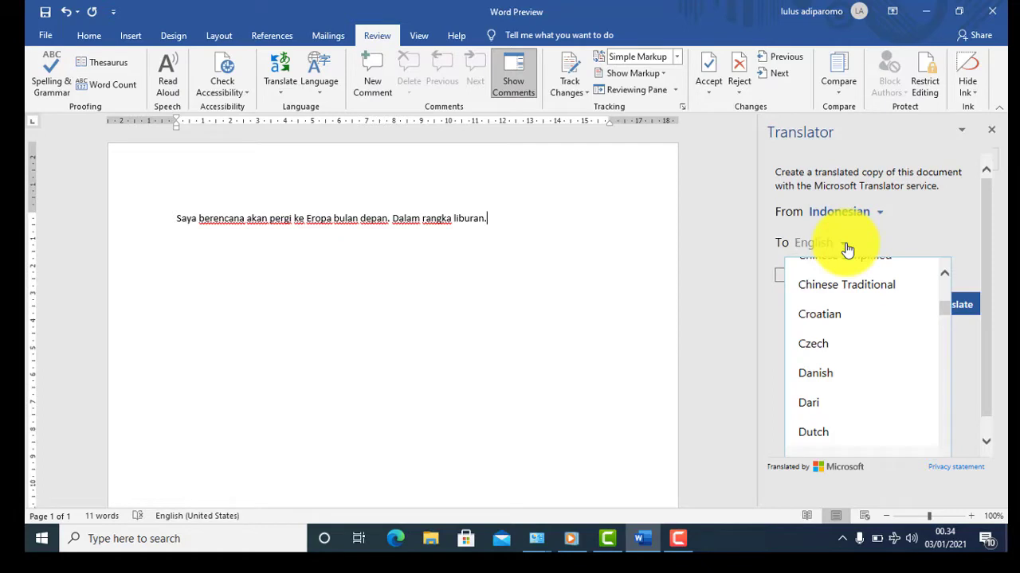
pyautogui.scroll(-3, 861, 358)
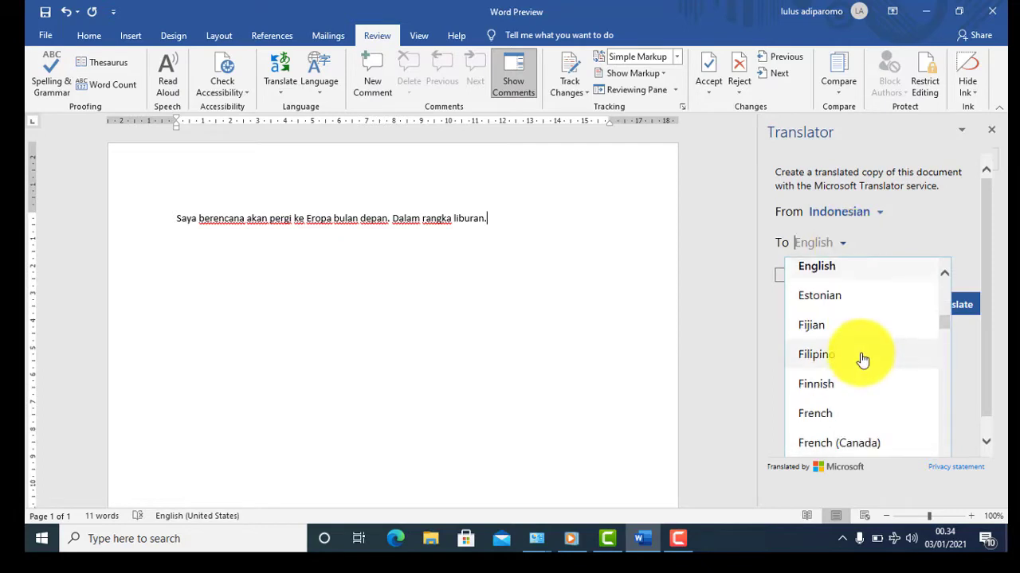
pyautogui.click(821, 267)
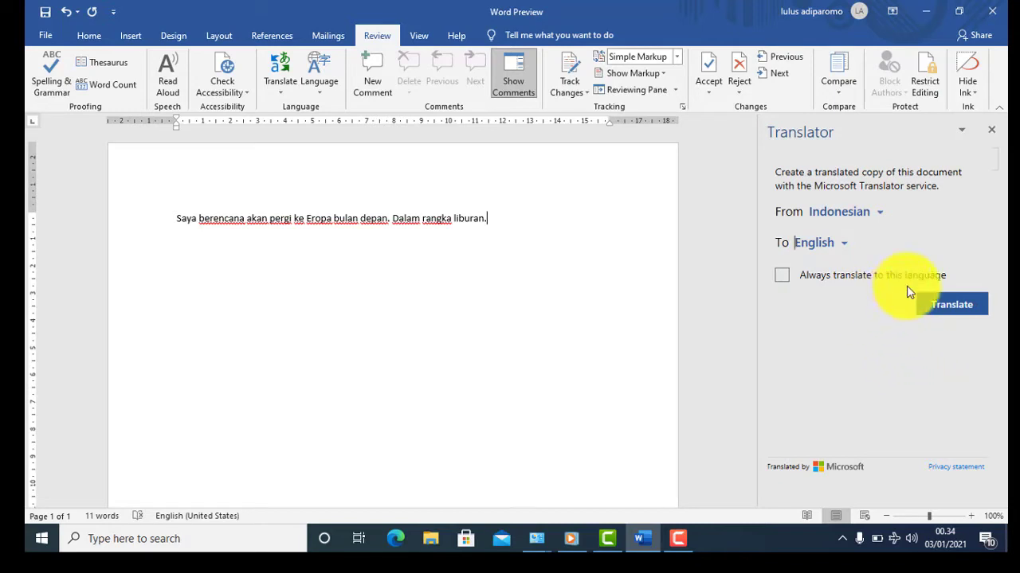
pyautogui.click(783, 276)
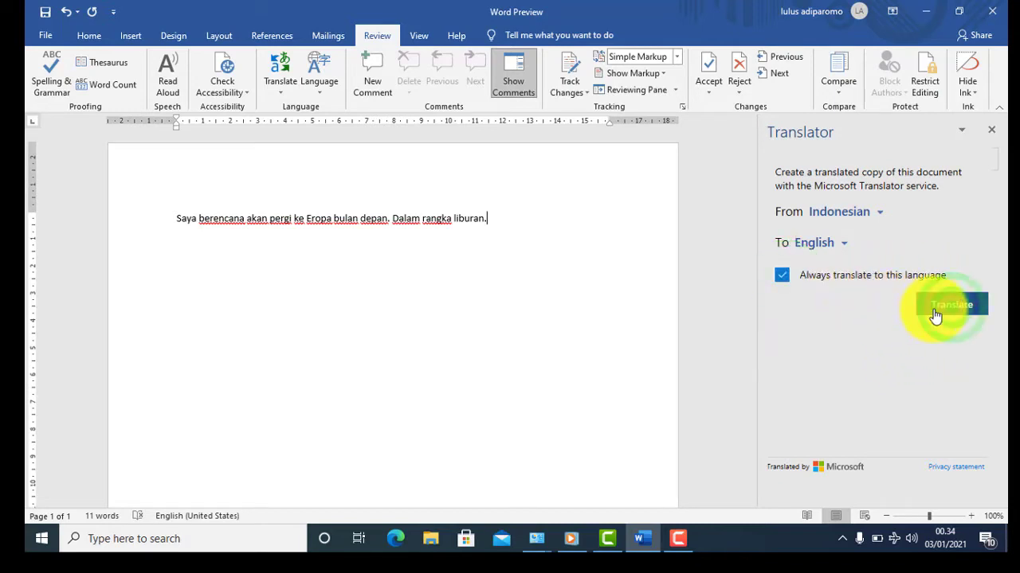
pyautogui.click(944, 311)
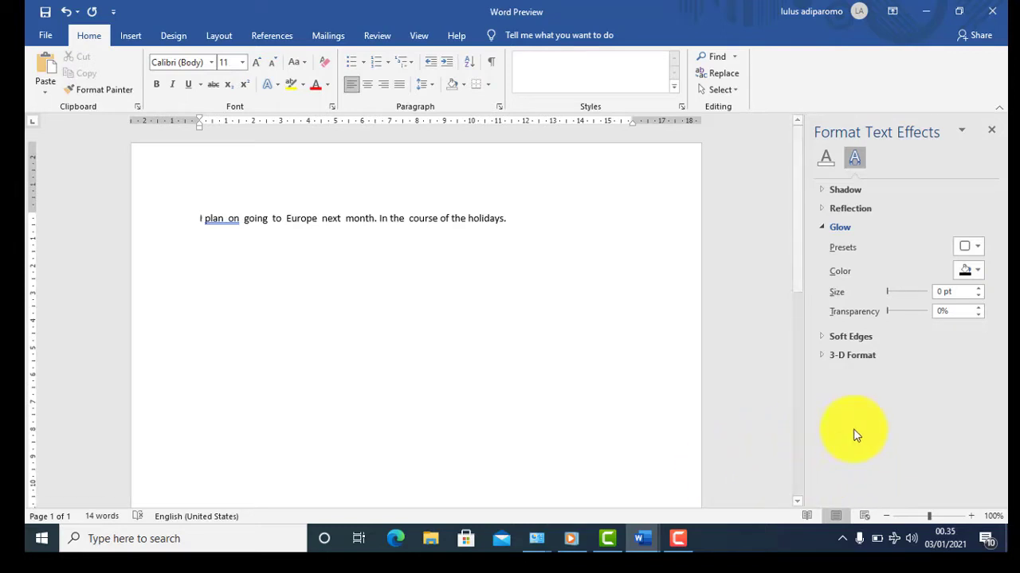
# - Place the cursor after "holidays." at the end of the English translation
pyautogui.click(532, 219)
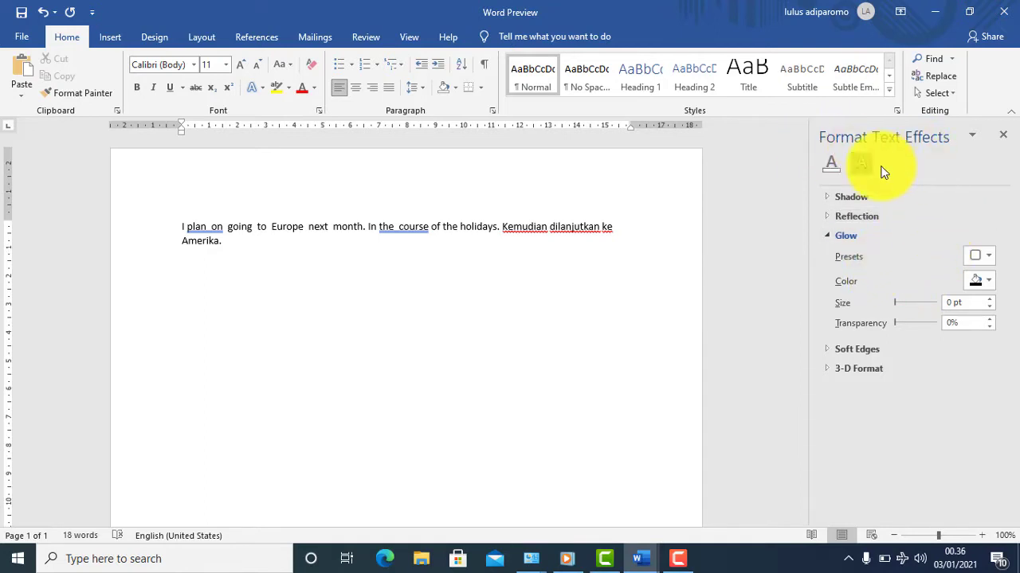
# - Translate the whole document from Indonesian to English into a new translated copy
pyautogui.click(367, 35)
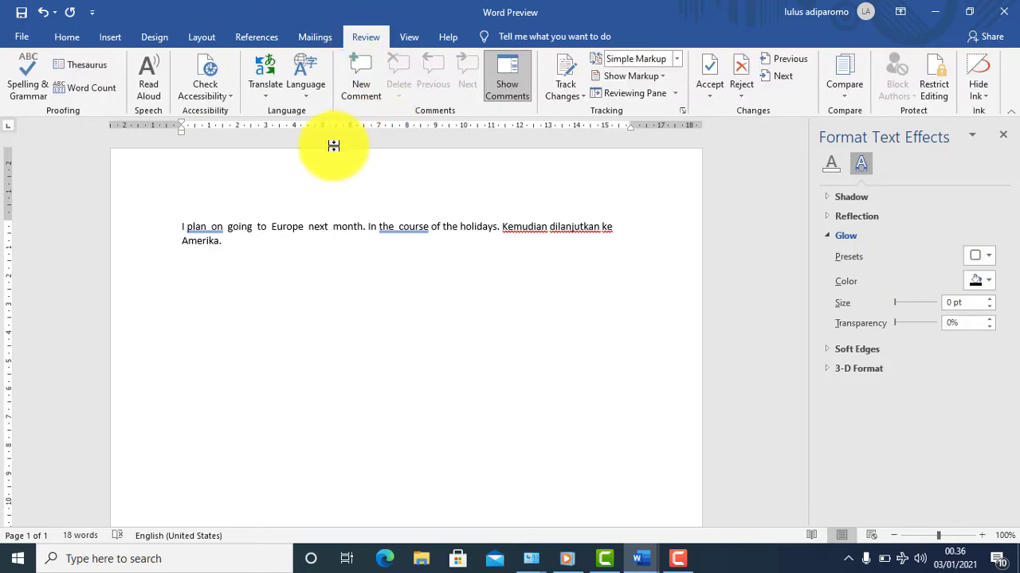
pyautogui.click(307, 94)
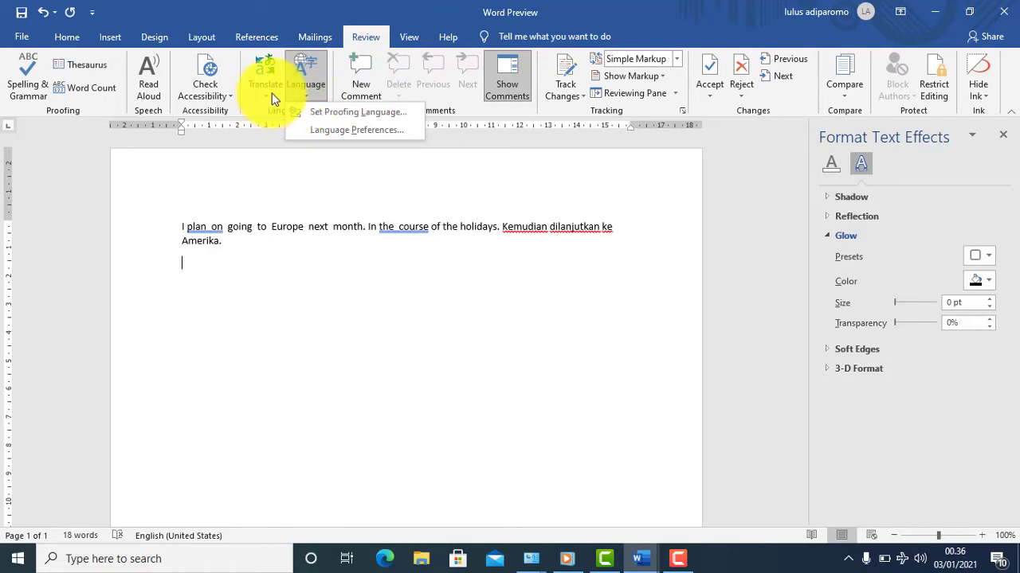
pyautogui.click(269, 98)
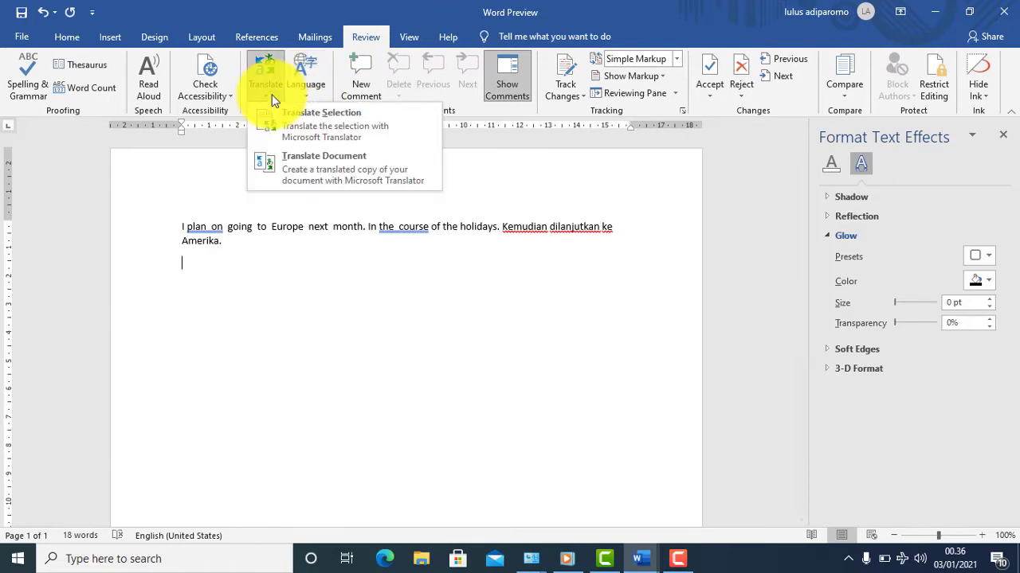
pyautogui.click(324, 173)
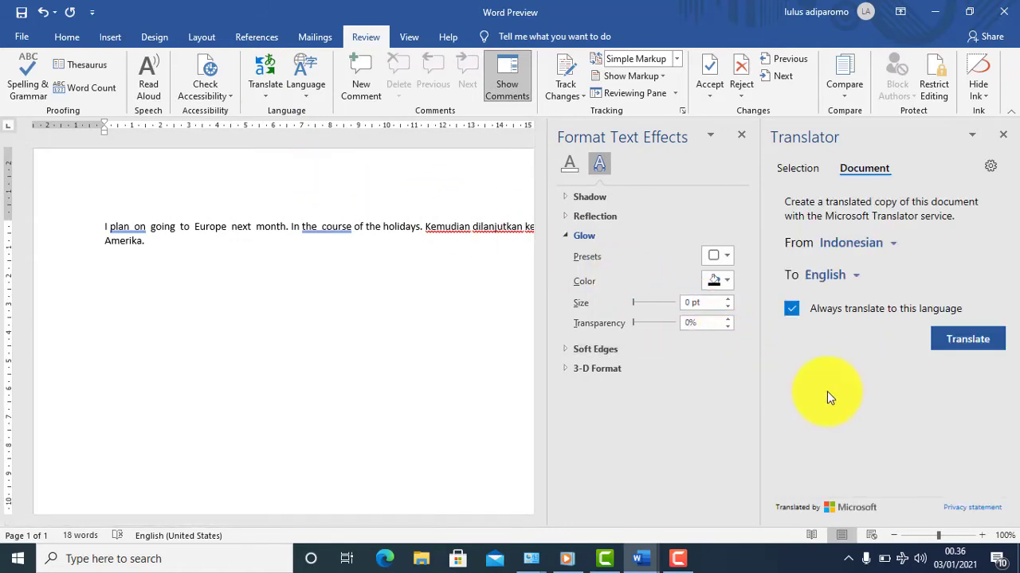
pyautogui.click(971, 342)
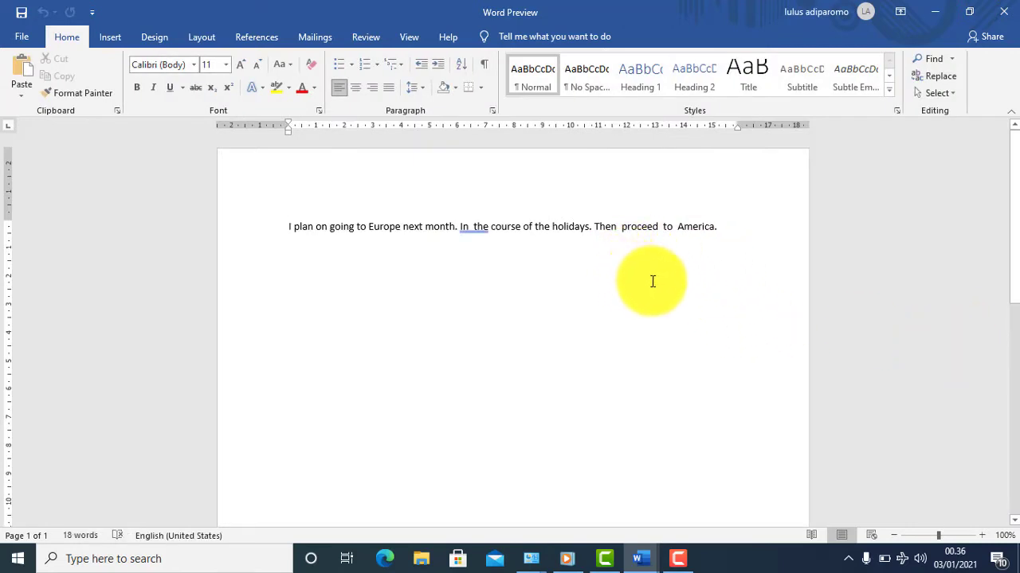
# - Place the cursor at the end of the English sentence and open Translate Selection in Translator
pyautogui.click(736, 233)
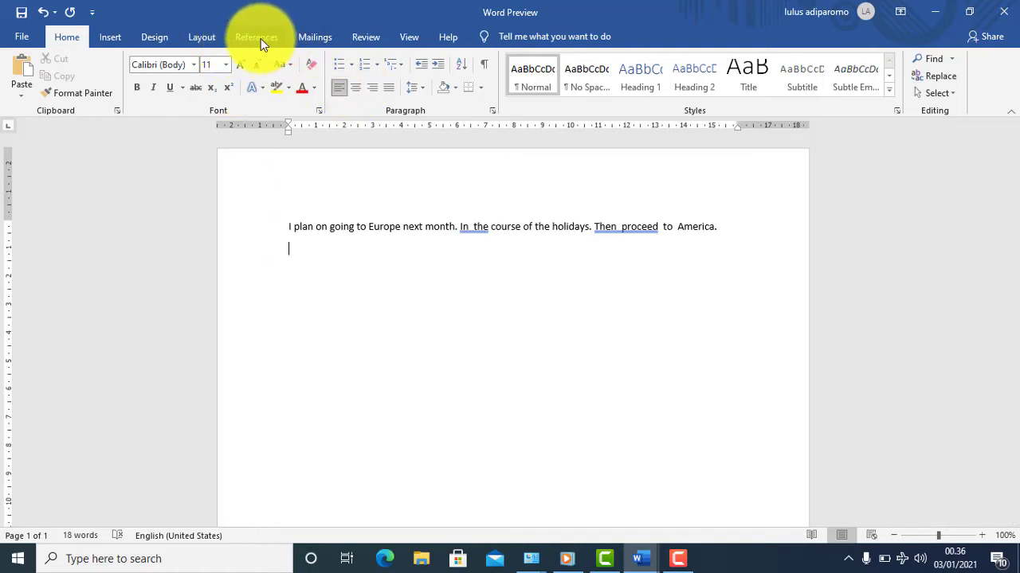
pyautogui.click(363, 37)
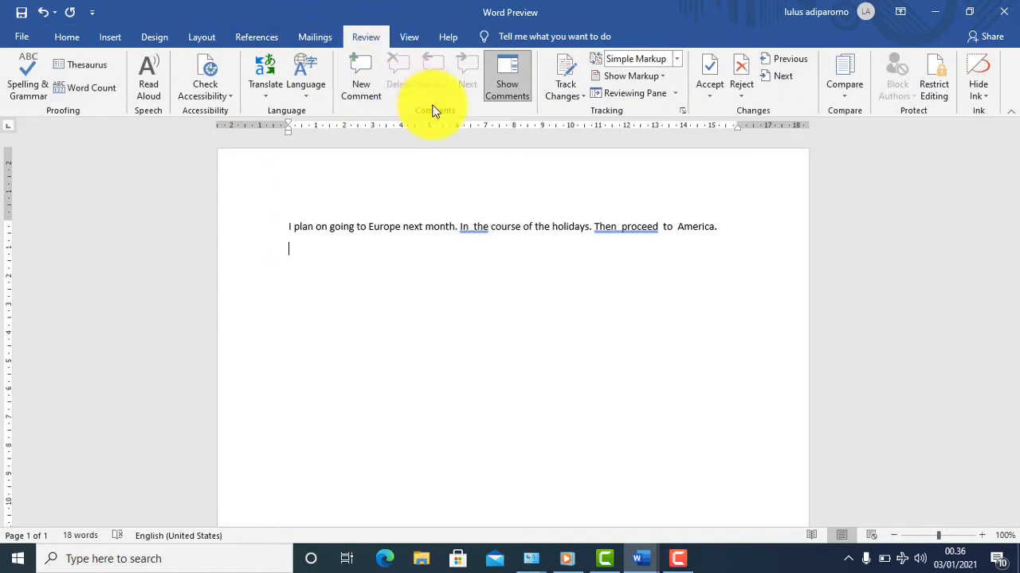
pyautogui.click(263, 92)
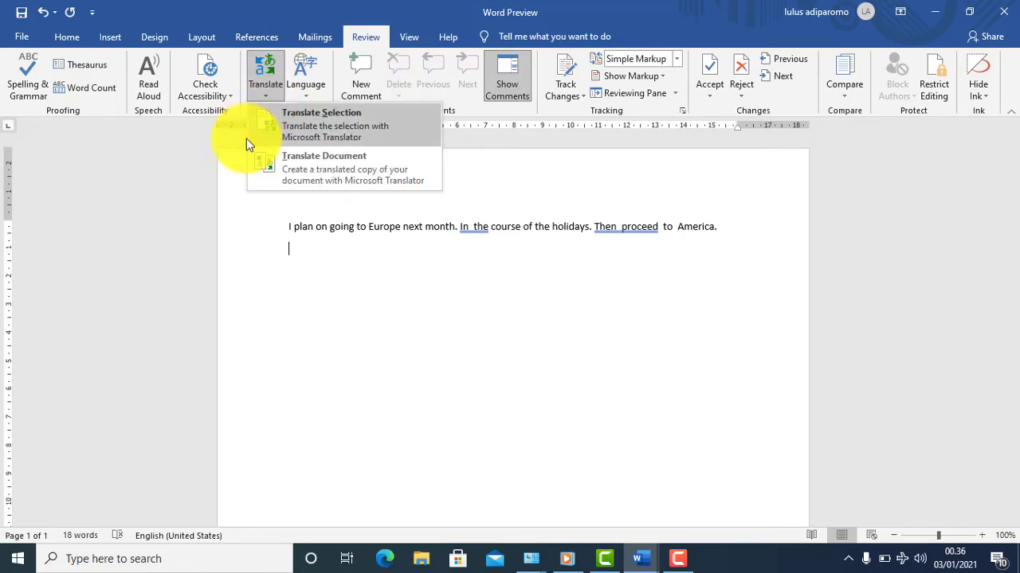
pyautogui.click(319, 119)
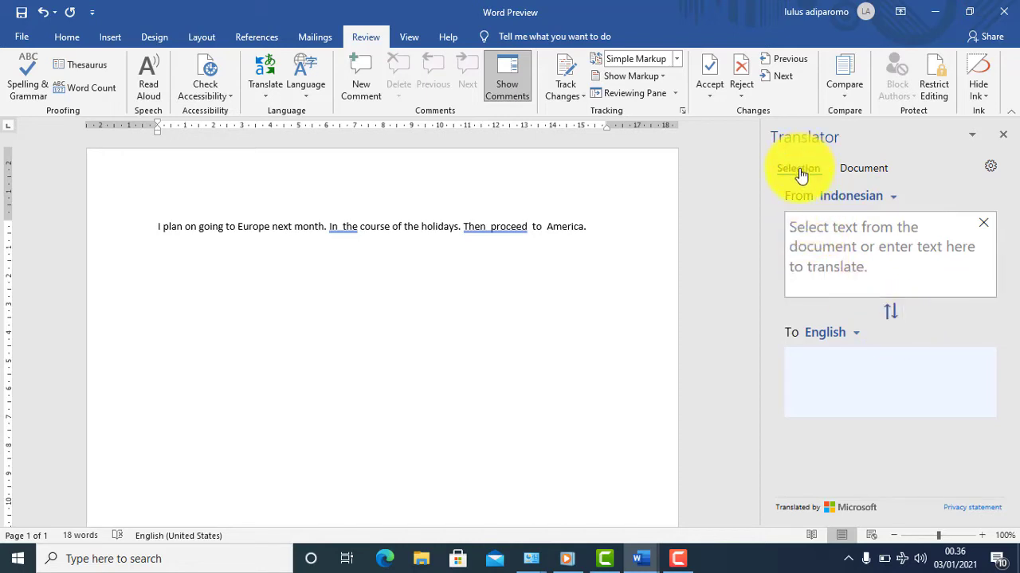
# - Type "Indah sekali kota bali" on line two and select it to see "Very beautiful city of Bali"
pyautogui.click(291, 276)
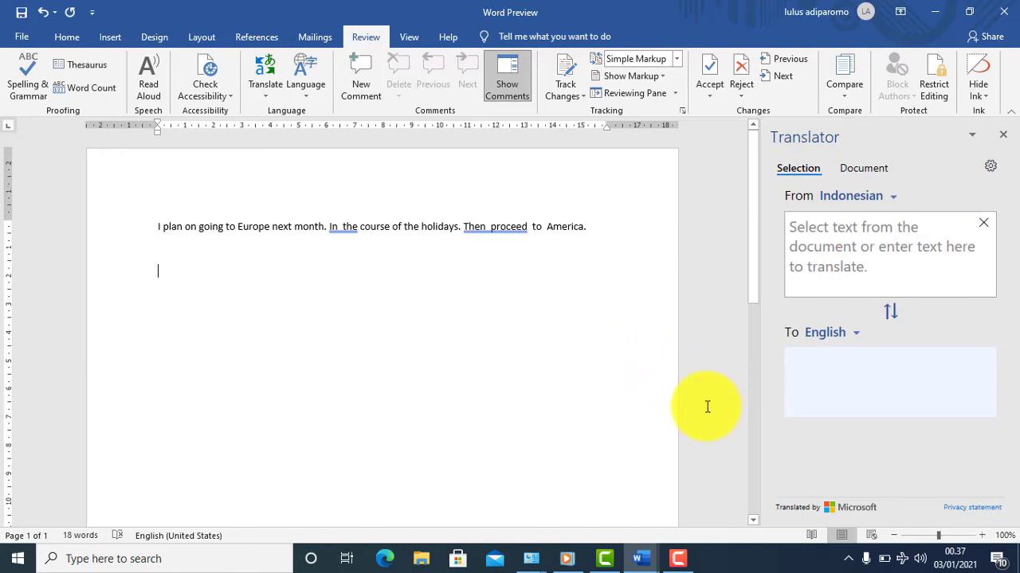
pyautogui.write('I')
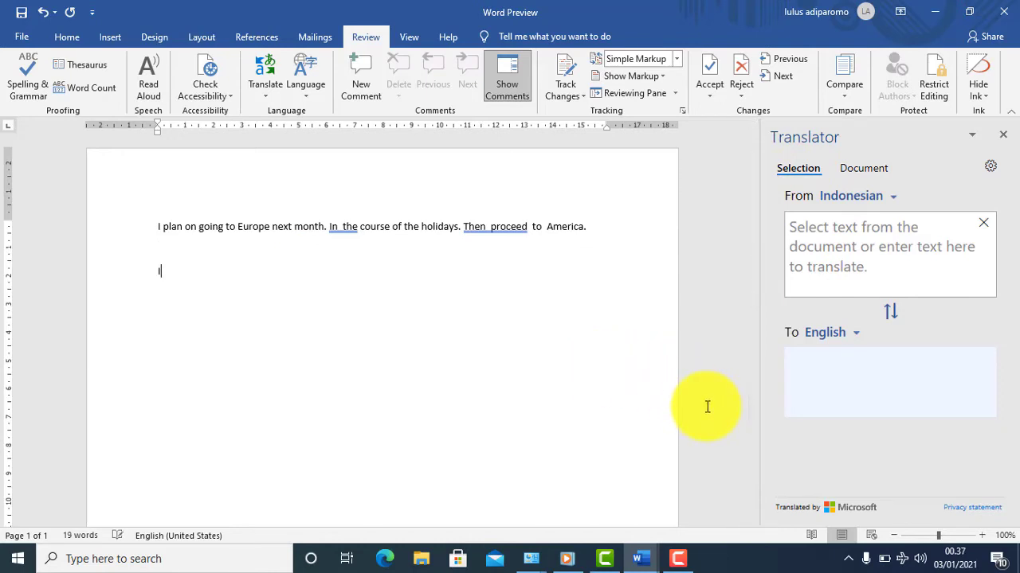
pyautogui.write('ndah se')
pyautogui.write('kali kot')
pyautogui.write('a')
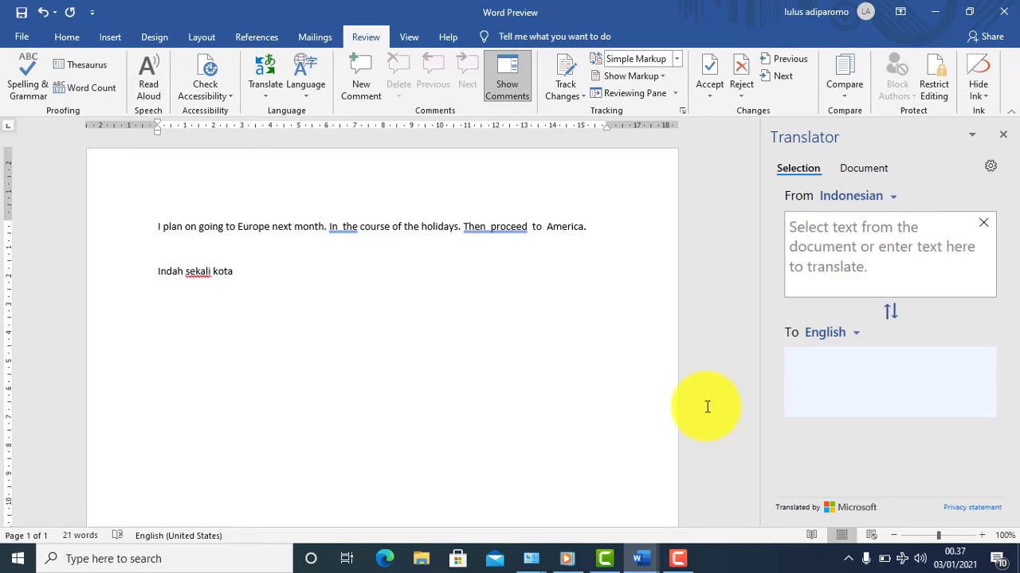
pyautogui.write(' bal')
pyautogui.write('i')
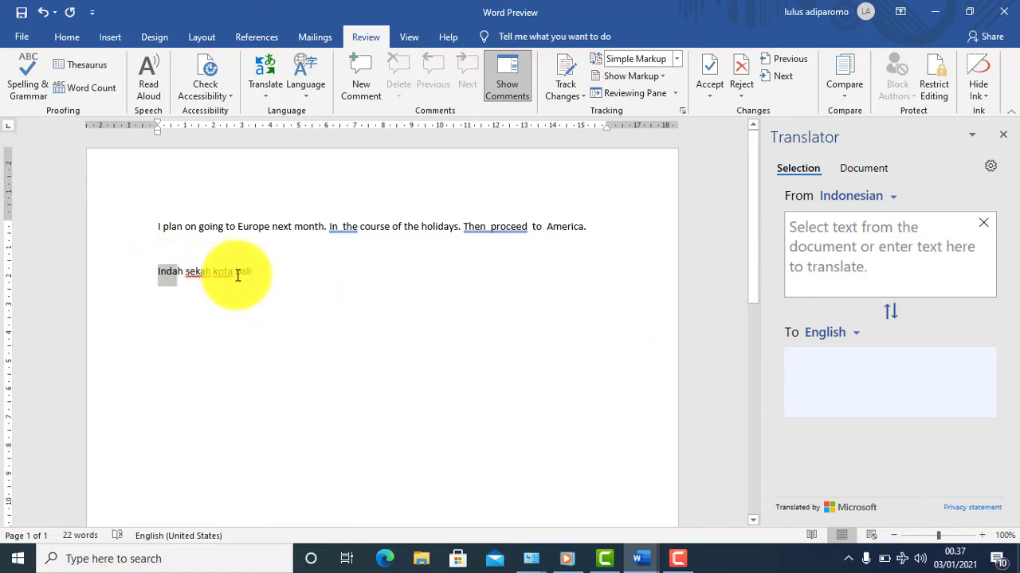
pyautogui.moveTo(155, 275); pyautogui.dragTo(259, 275)
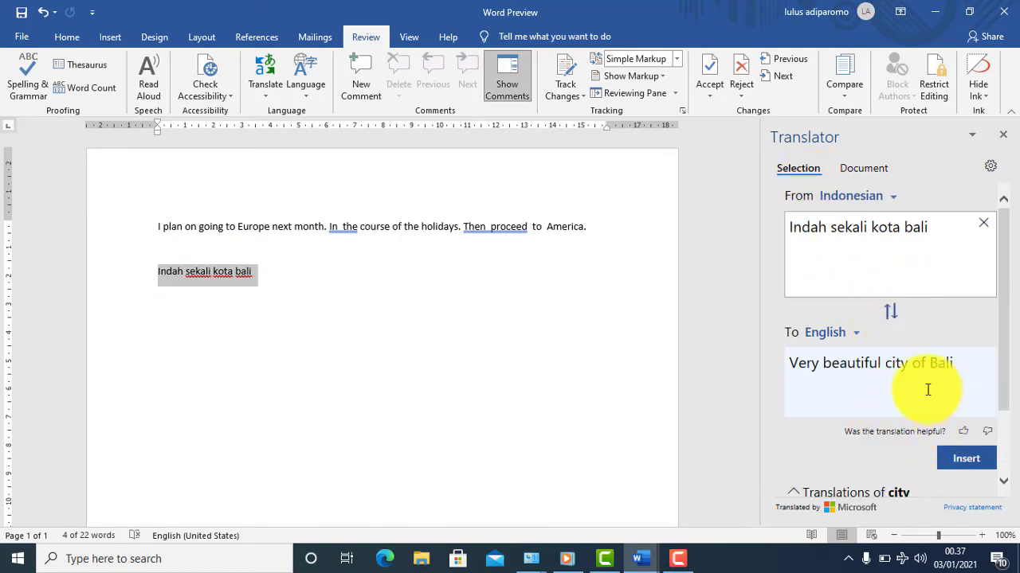
pyautogui.click(336, 289)
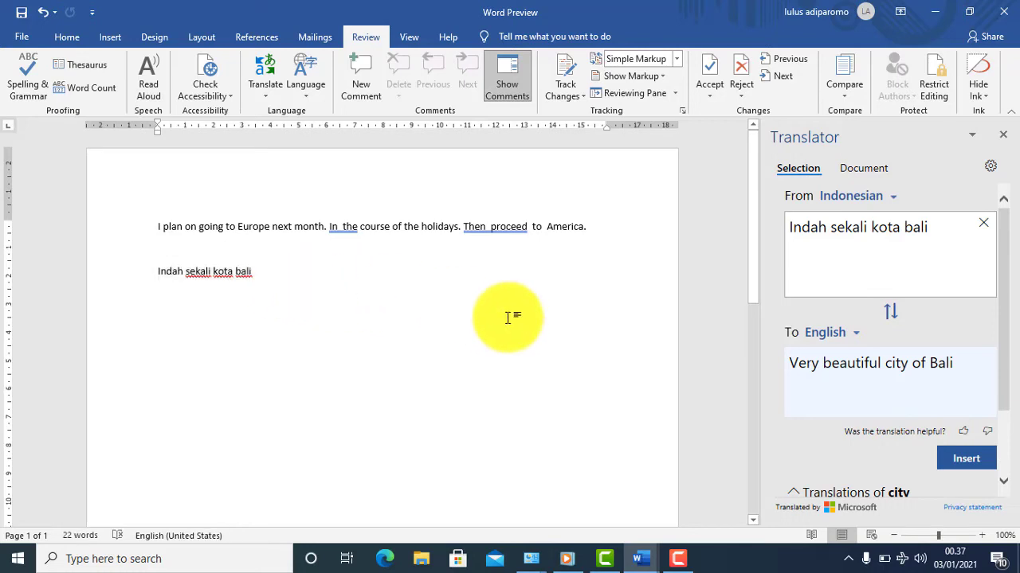
pyautogui.press('Return')
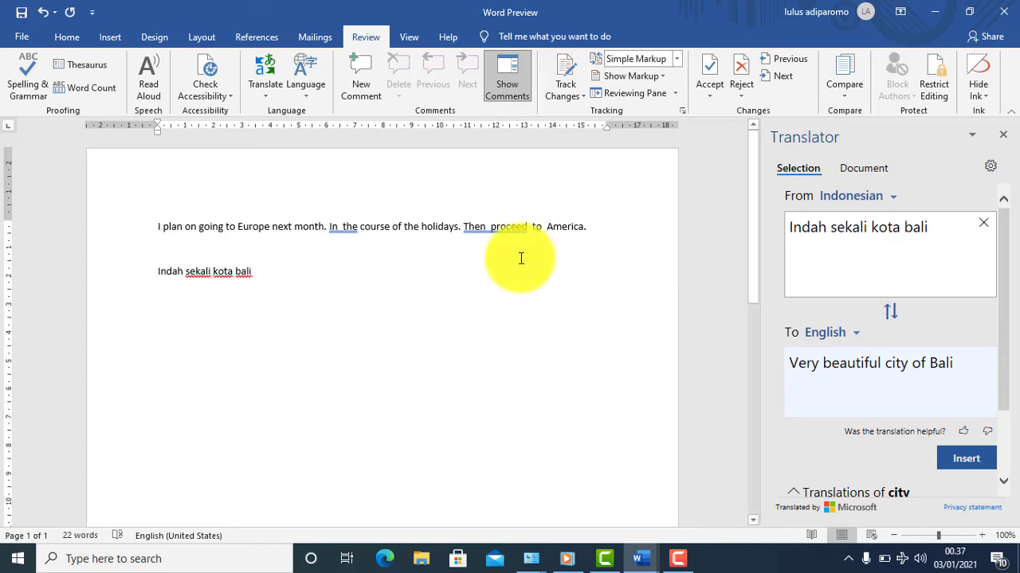
# - Untick Always translate in Document mode, type "Indonesia penduduknya sangat ramah sekali dikenal oleh dunia", and translate
pyautogui.click(863, 172)
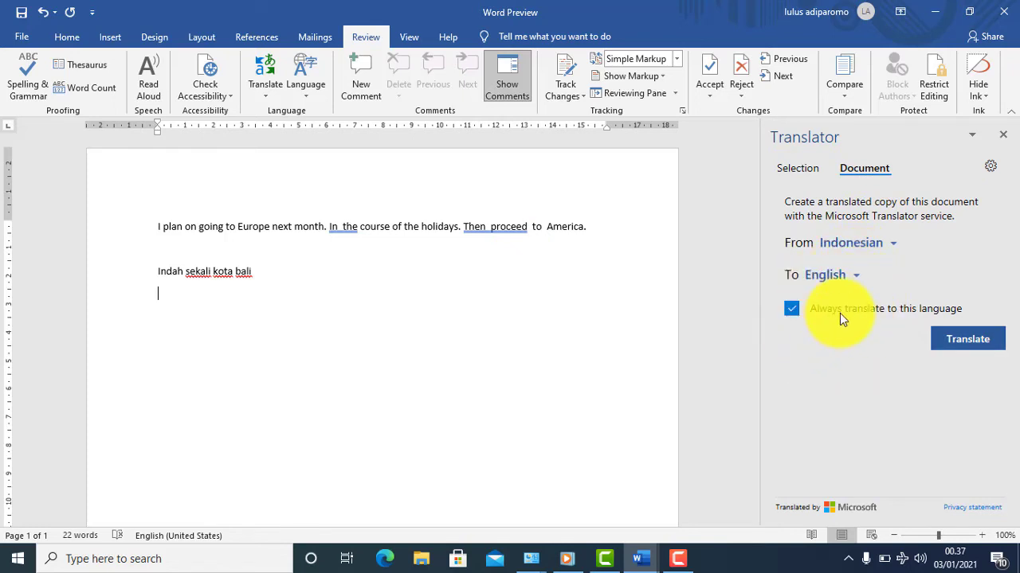
pyautogui.click(792, 310)
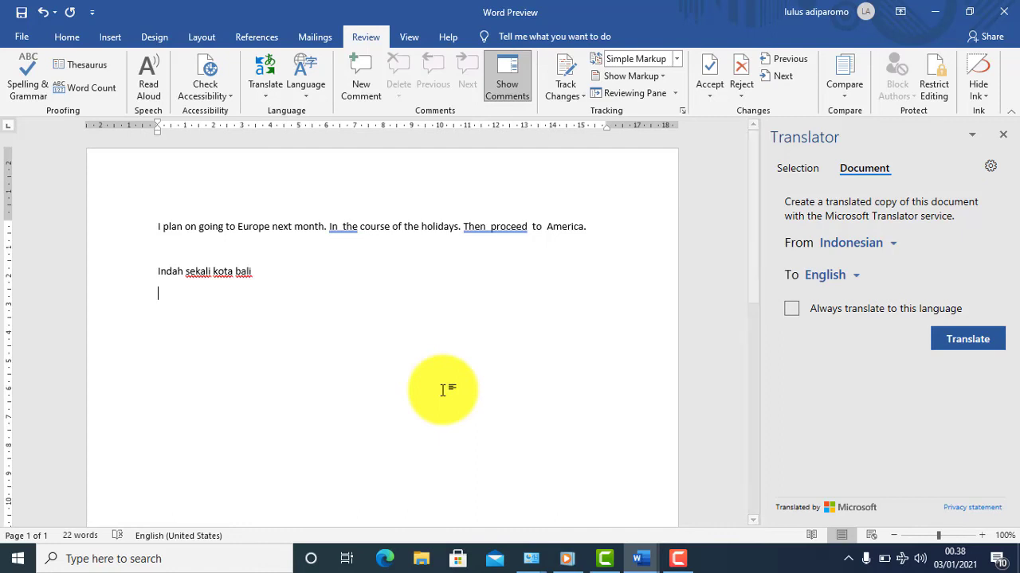
pyautogui.write('Indo')
pyautogui.write('nesia penduduknya sangat ramah sekali dikena')
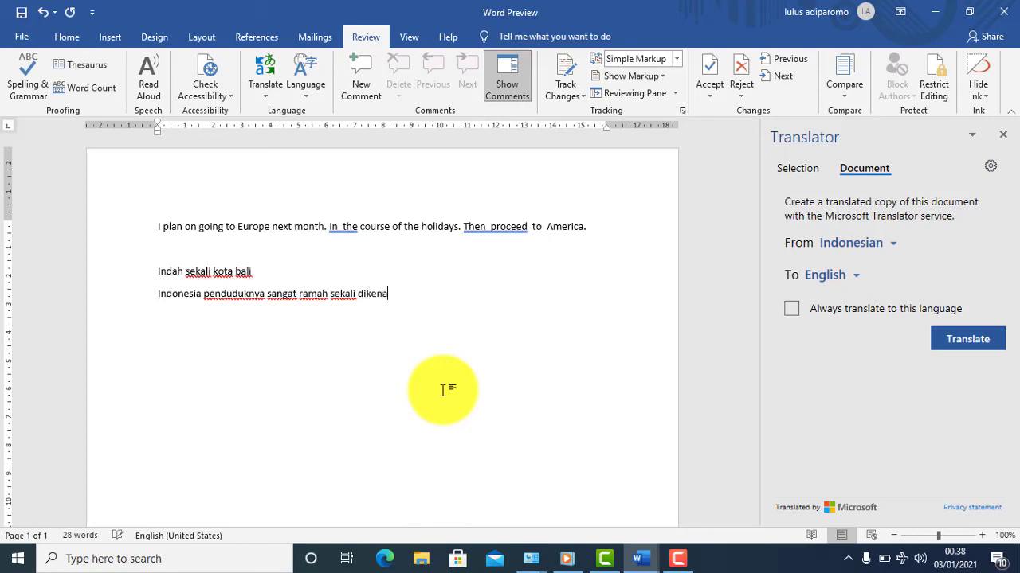
pyautogui.write('l ole')
pyautogui.write('h d')
pyautogui.write('unia')
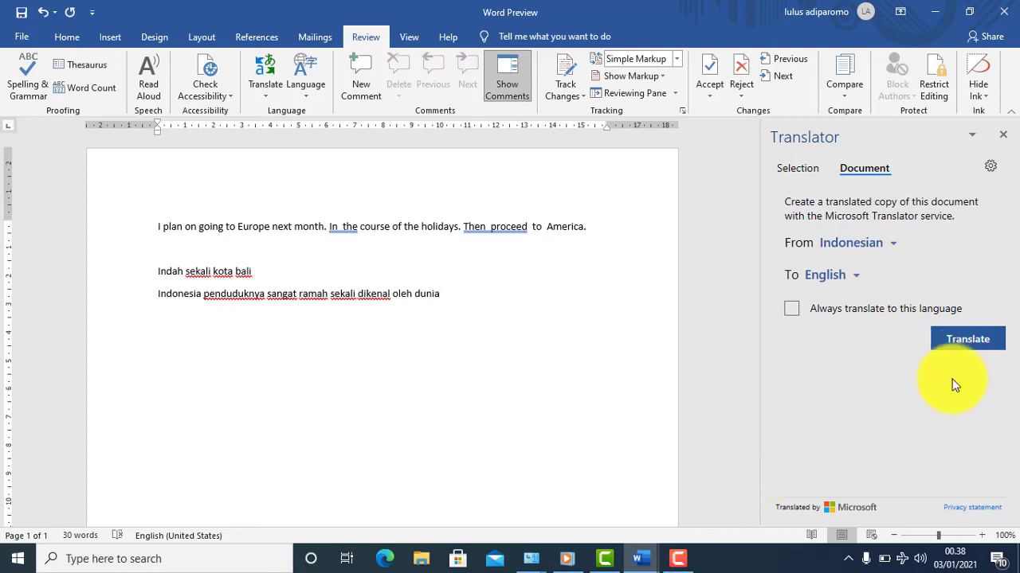
pyautogui.click(961, 341)
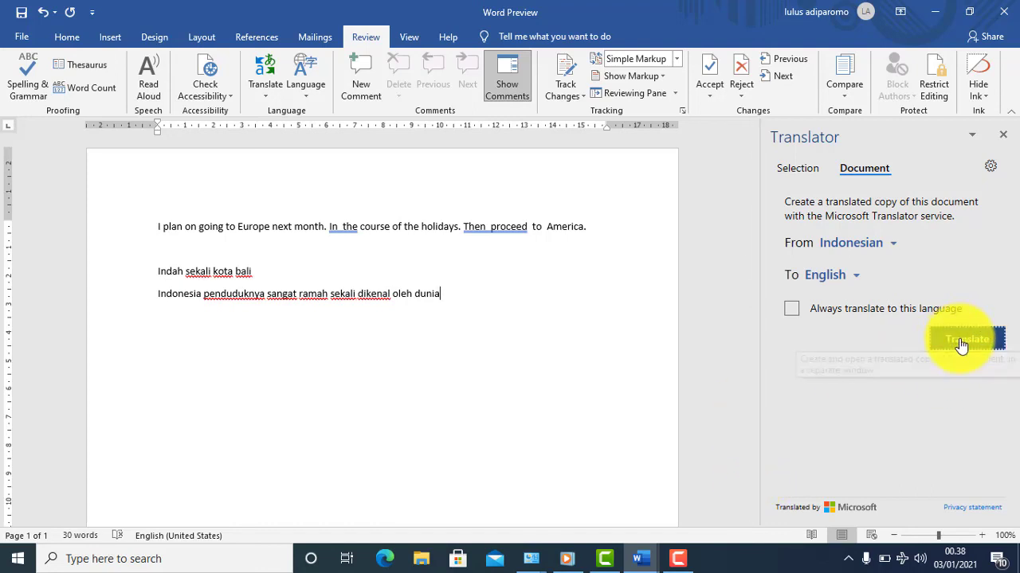